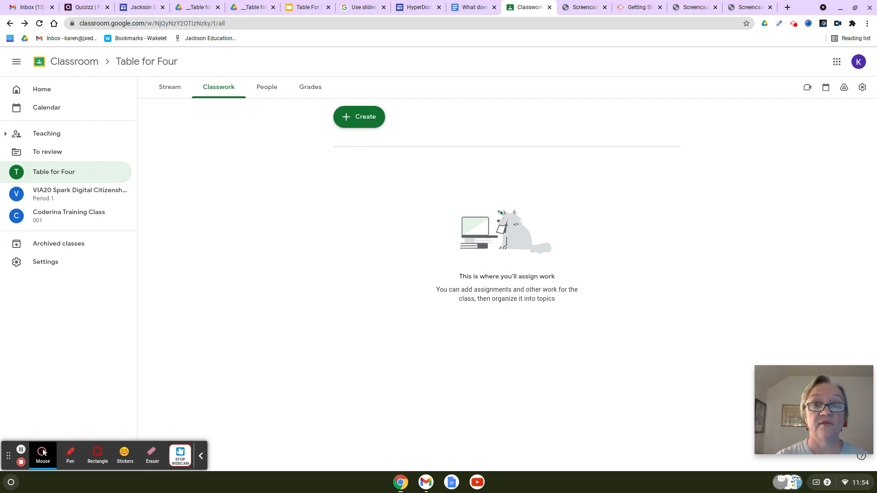
Create a new assignment in the Table for Four class and title it "Quotation".
click(365, 117)
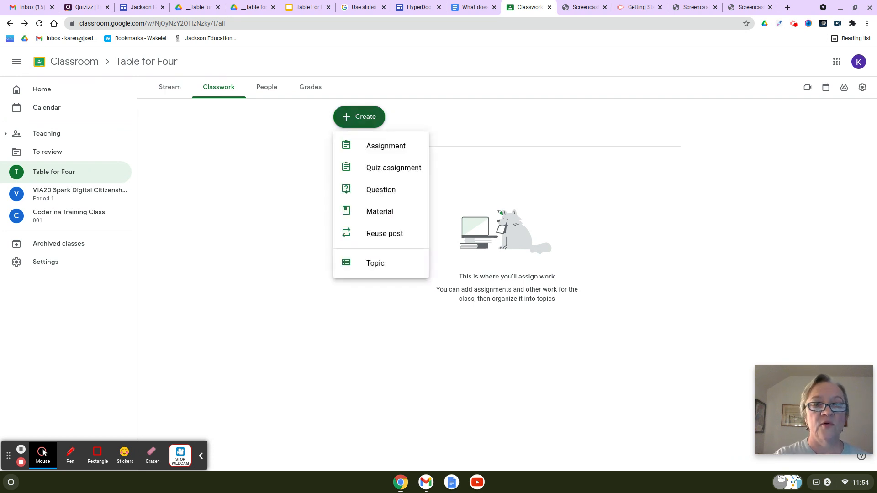
click(396, 144)
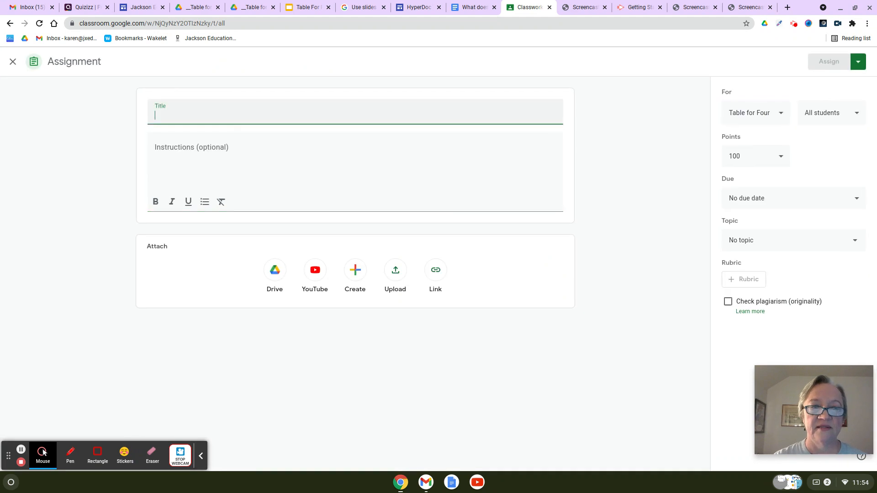
click(326, 108)
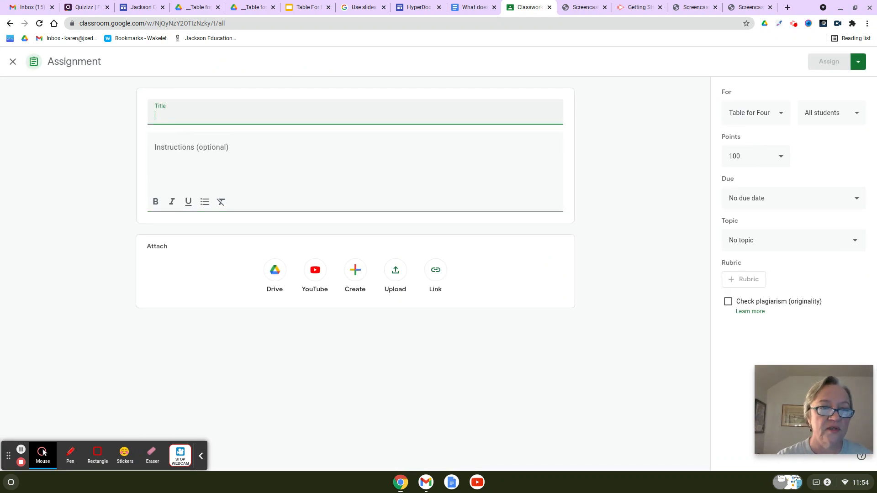
text(Q)
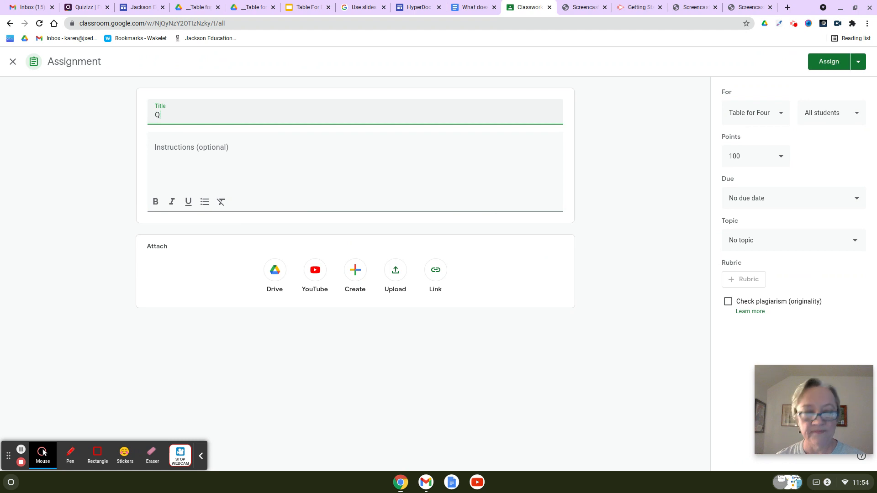
text(uotation)
Enter the instructions "Please add your thoughts to our document. You may explore more about Lao Tzu, quotes by following the link at the bottom of the page.".
click(222, 151)
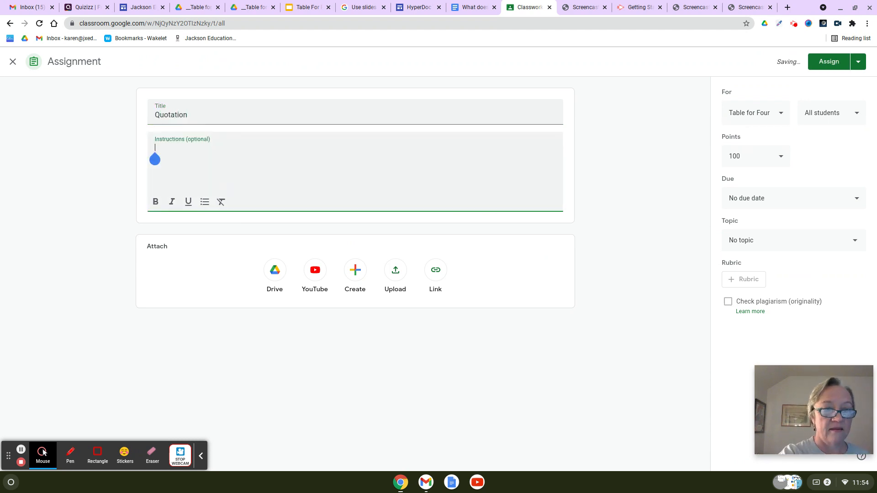
click(167, 153)
click(139, 134)
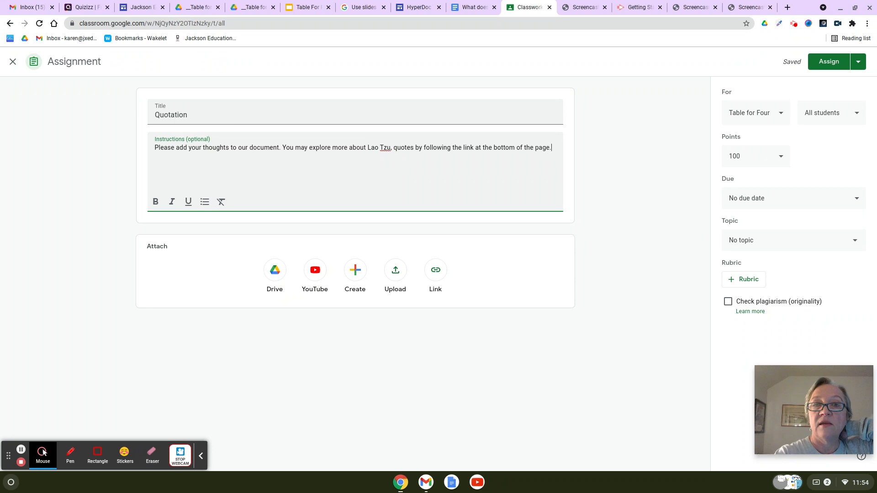
Review the Lao Tzu quote table in the Google Docs document and return to the assignment in Classroom.
click(474, 8)
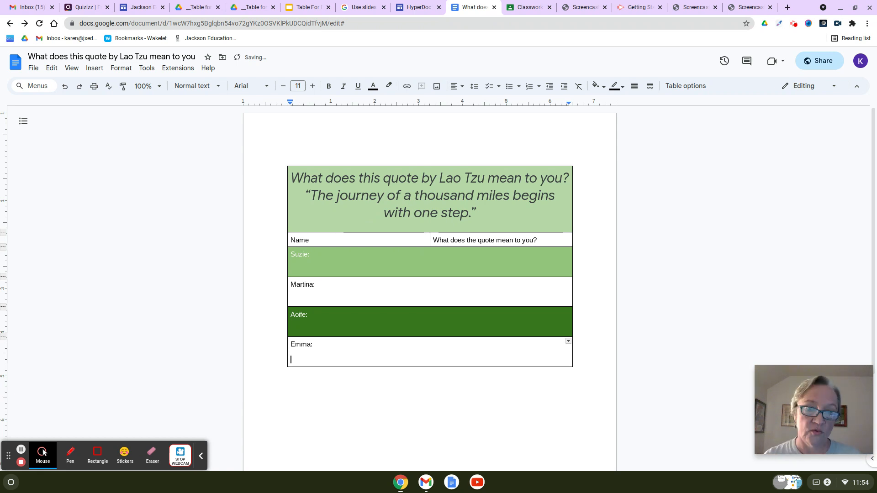
key(ctrl+Tab)
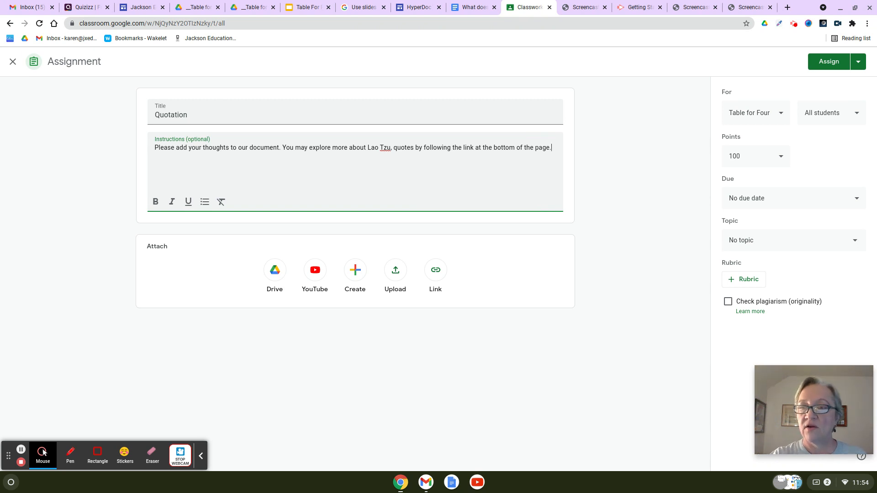
click(822, 147)
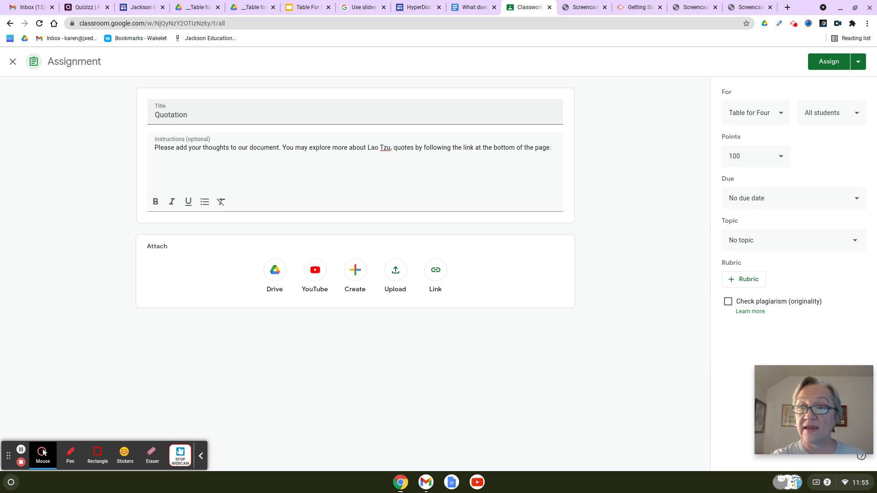
Create a new topic named "Quotation Responses" for the assignment.
click(855, 240)
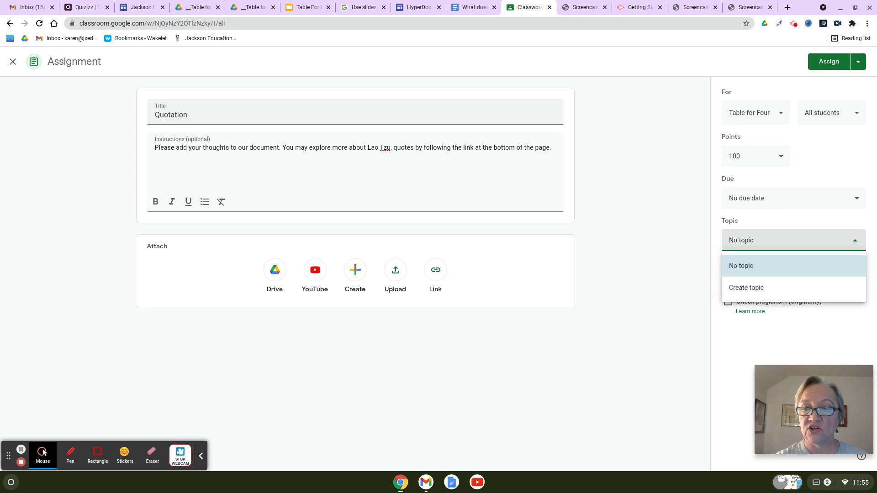
click(811, 289)
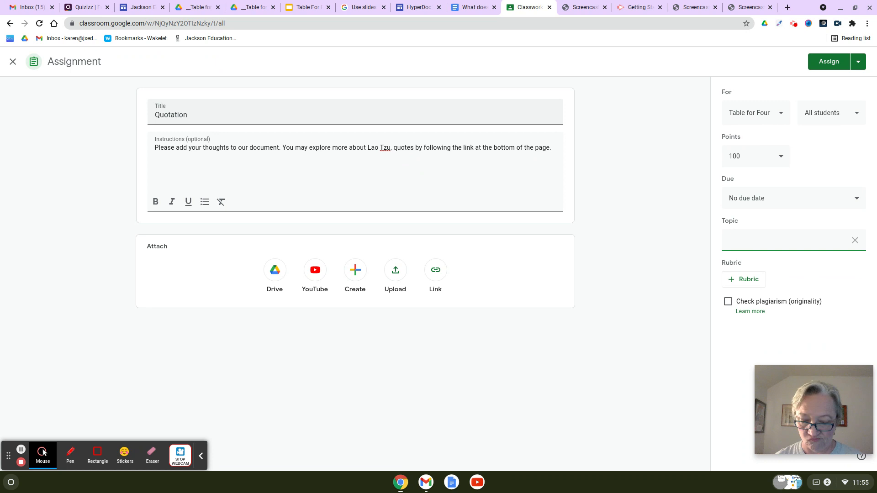
text(Quotation)
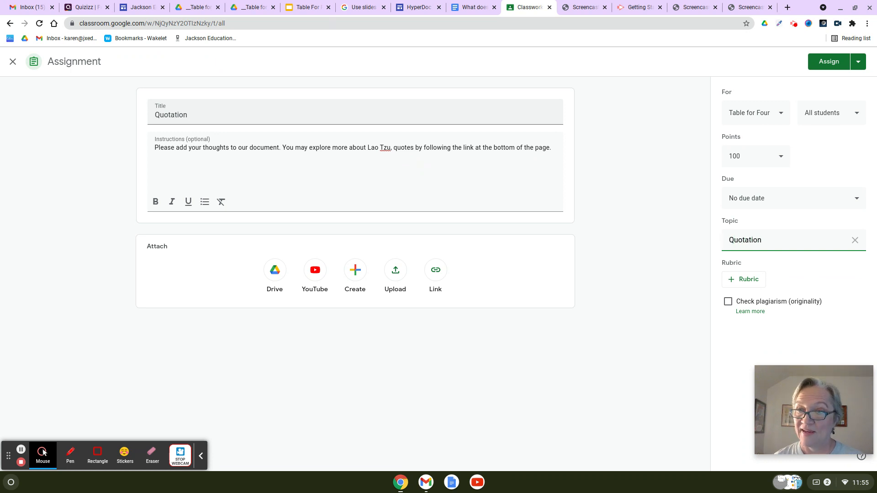
text( Respon)
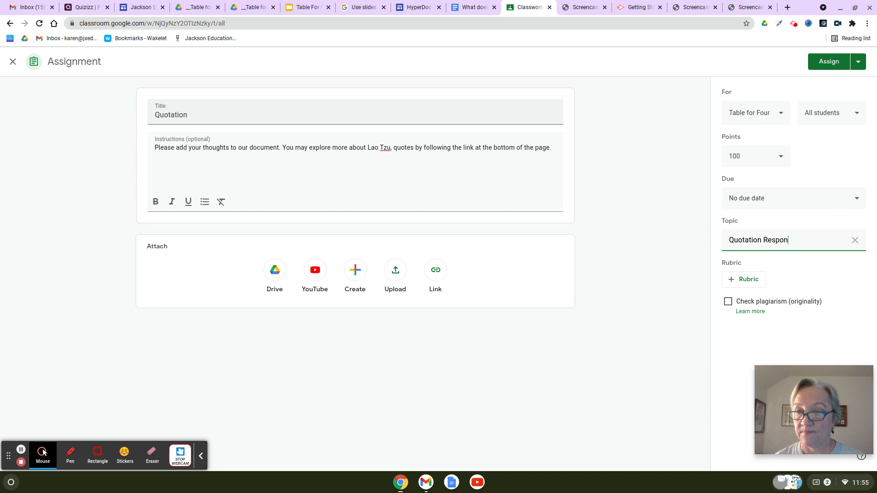
text(ses)
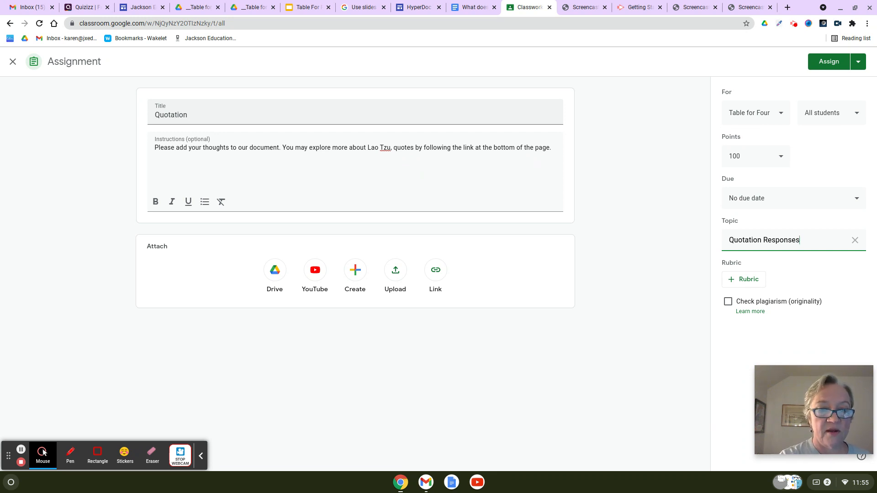
Attach the document "What does this quote by Lao Tzu mean to you" from Google Drive and set its access to "Students can edit file".
click(275, 270)
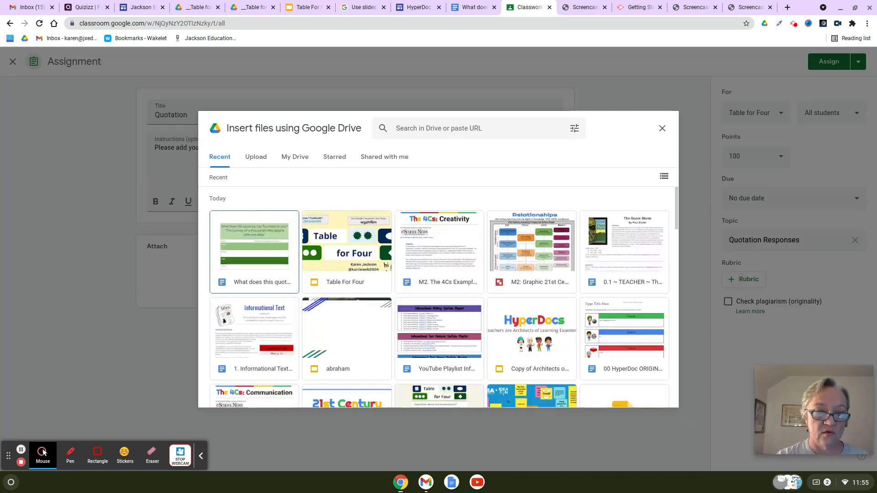
click(254, 251)
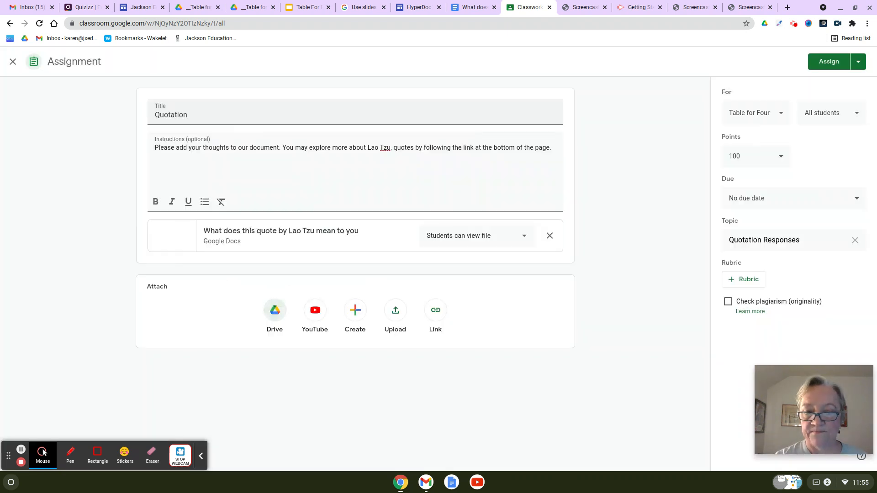
click(655, 394)
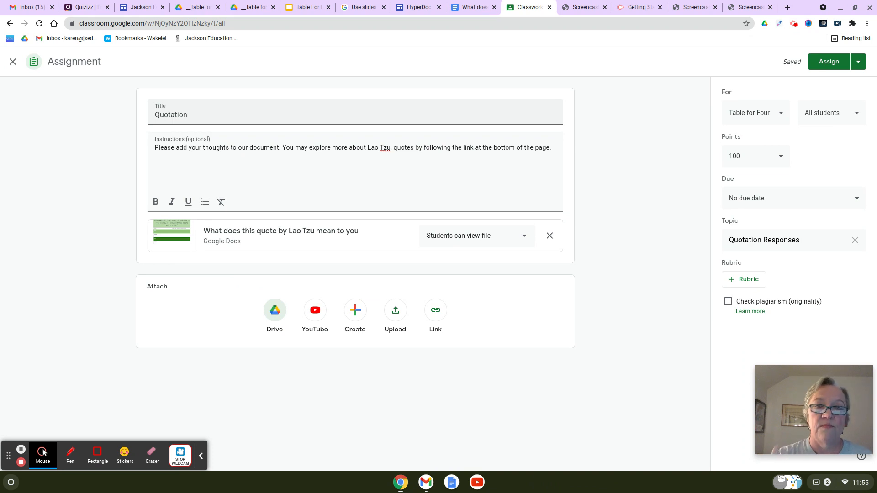
click(524, 236)
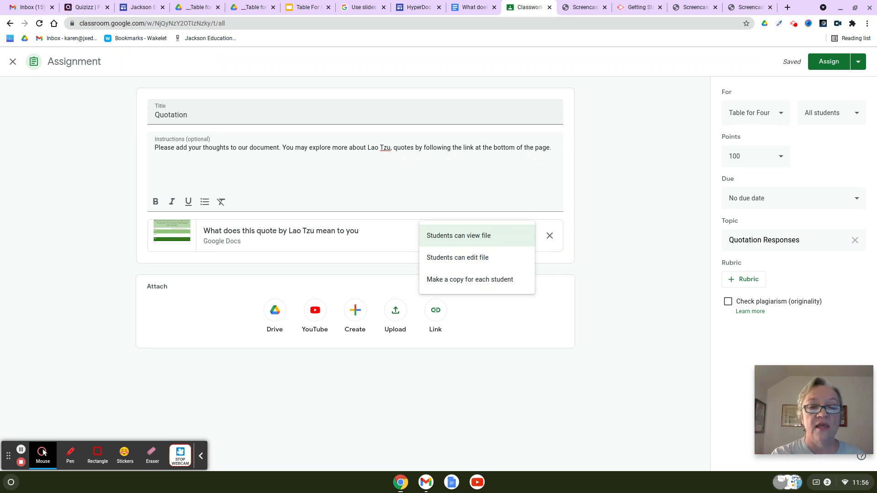
click(457, 258)
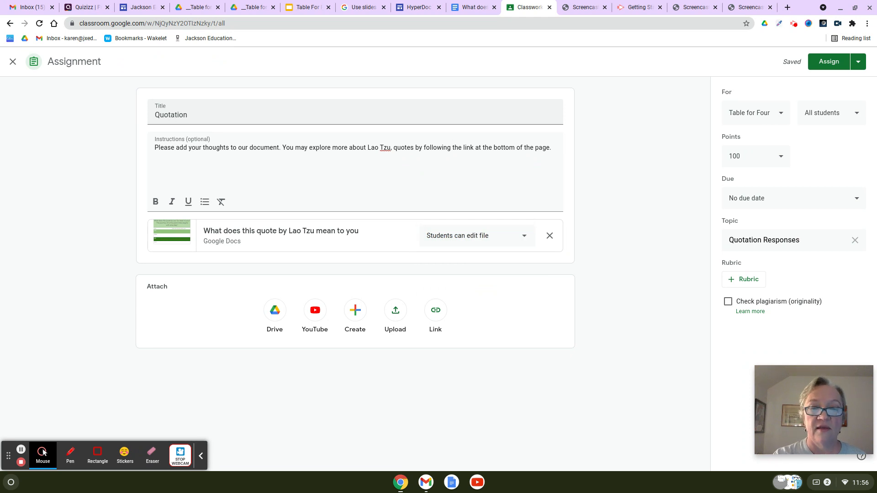
Try "Make a copy for each student" on the attached document and restore "Students can edit file".
click(522, 233)
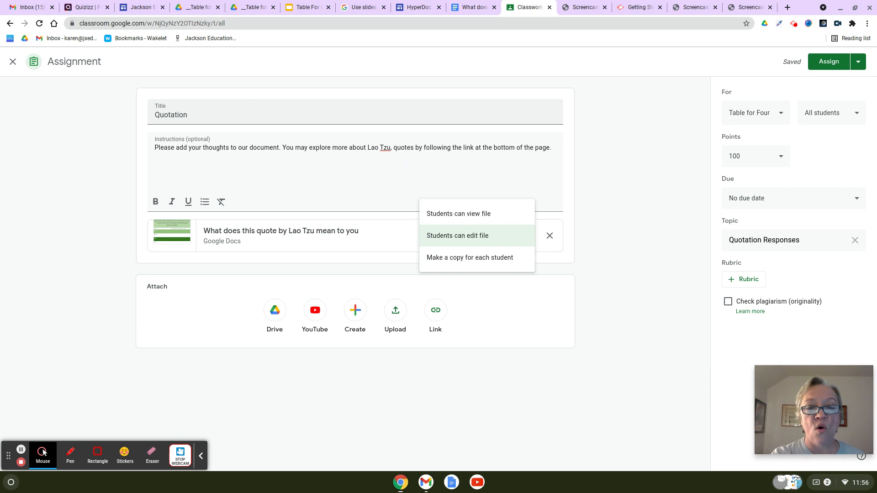
click(470, 257)
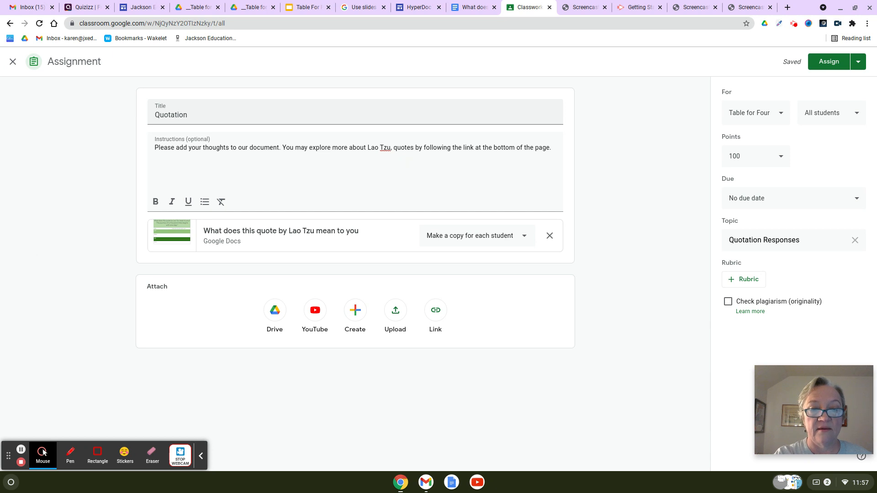
click(524, 236)
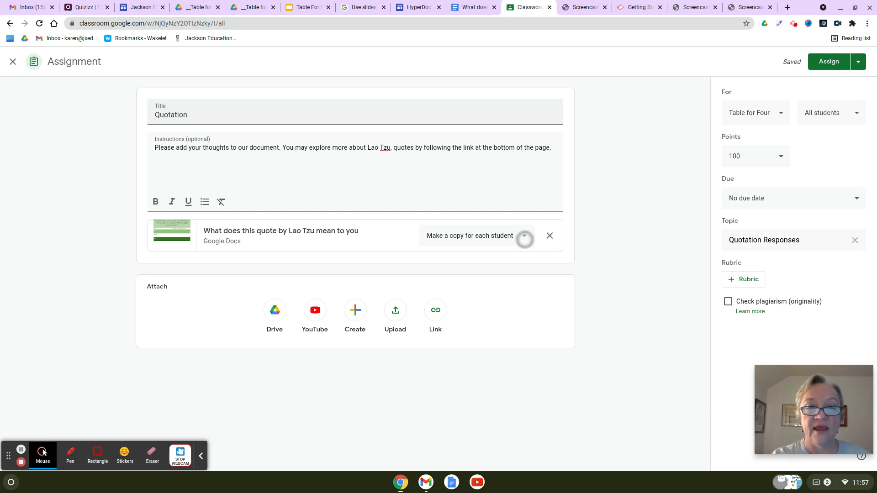
click(493, 213)
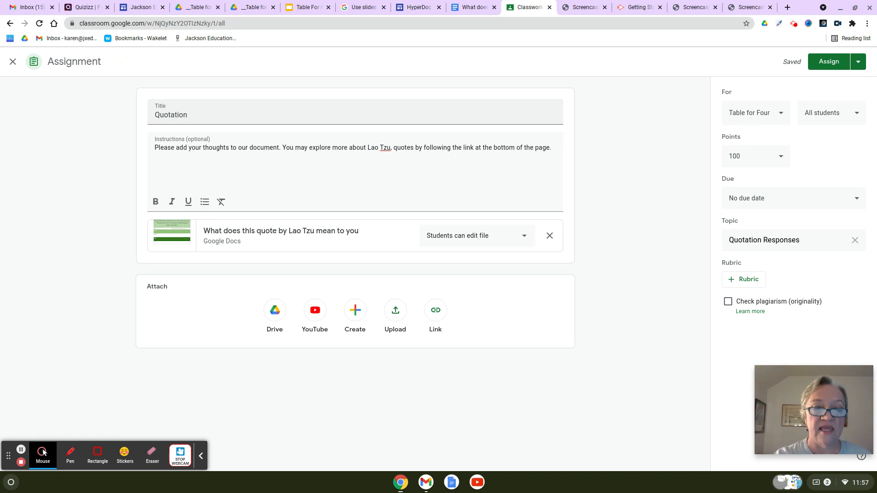
click(356, 311)
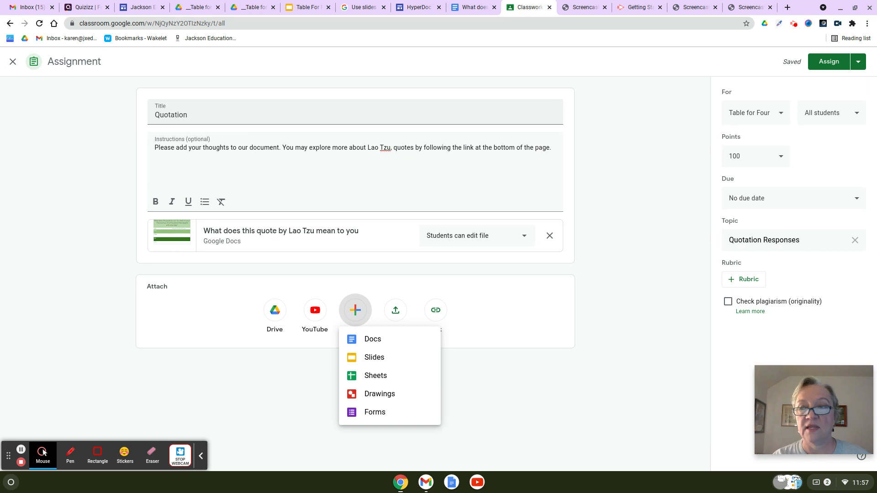
click(493, 376)
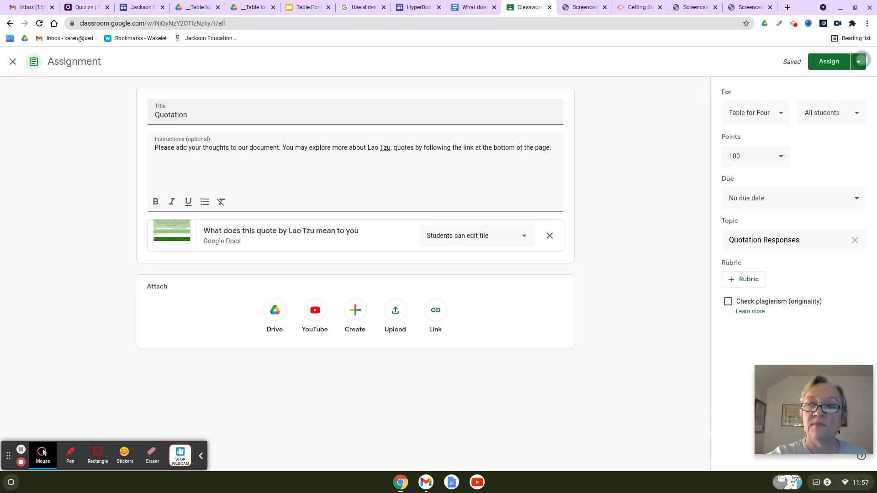
Assign the Quotation assignment to the class immediately and display its post in the class stream.
click(858, 61)
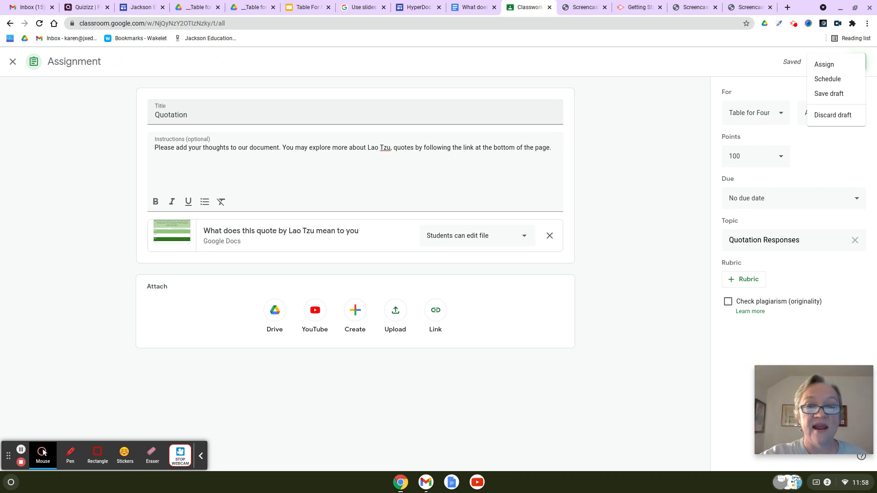
click(824, 65)
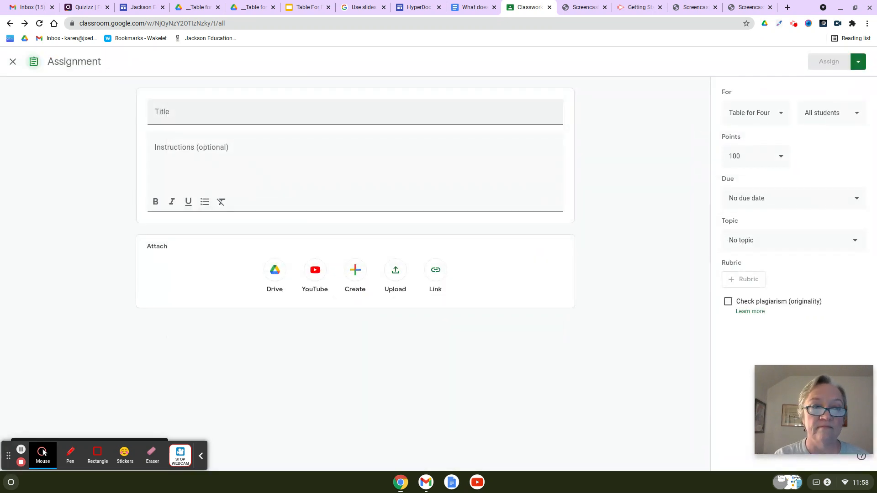
click(12, 61)
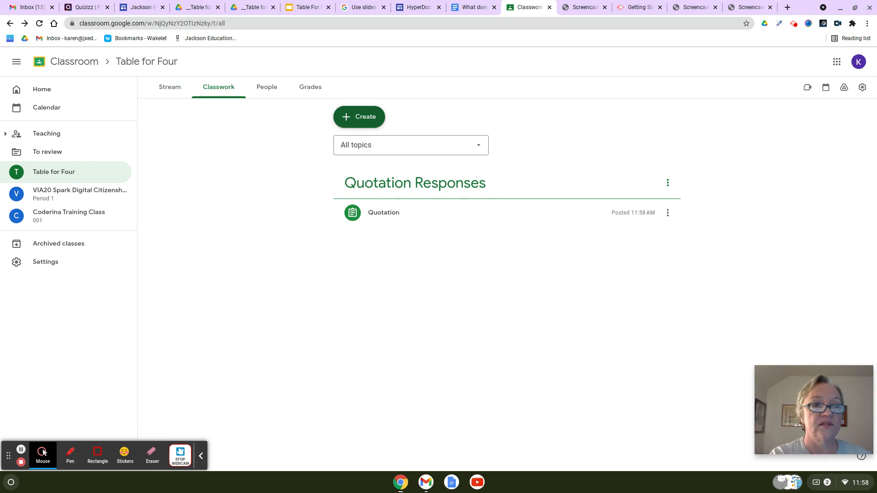
click(170, 89)
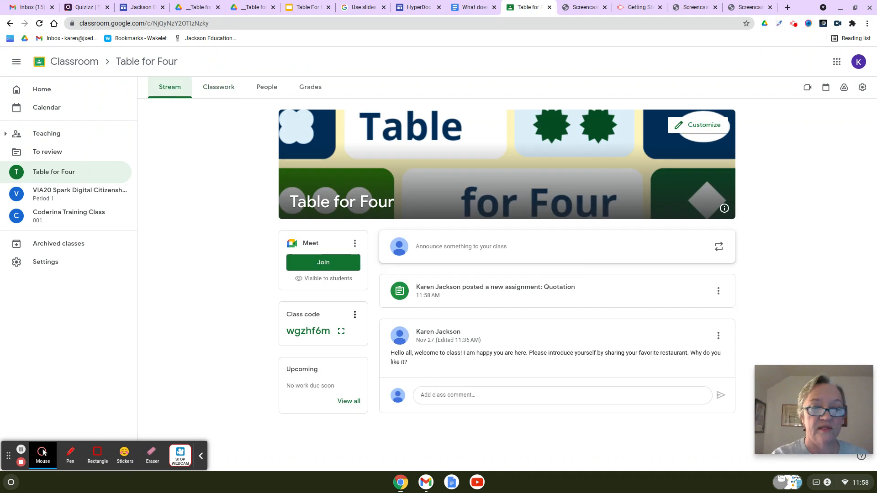